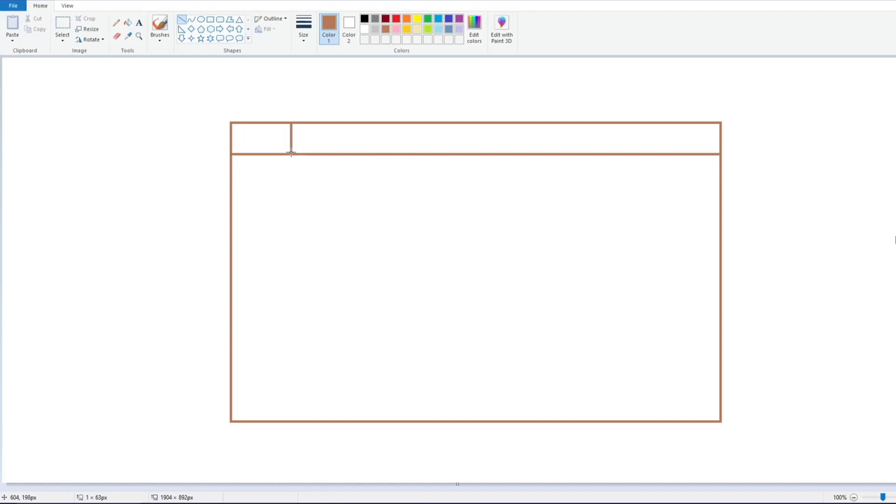
Paste copies of the vertical divider along the top course, spacing them to split it into eight bricks
{"action": "left_click", "coordinate": [62, 24]}
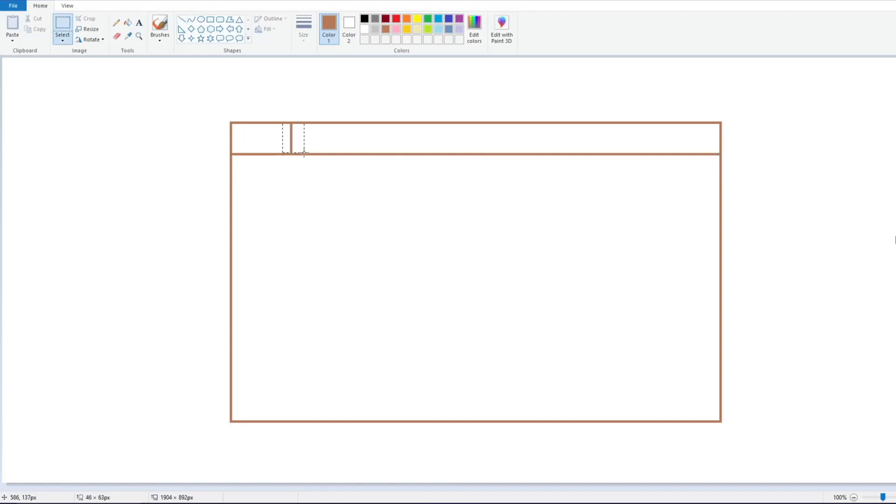
{"action": "left_click", "coordinate": [12, 25]}
{"action": "left_click_drag", "start_coordinate": [13, 73], "coordinate": [336, 139]}
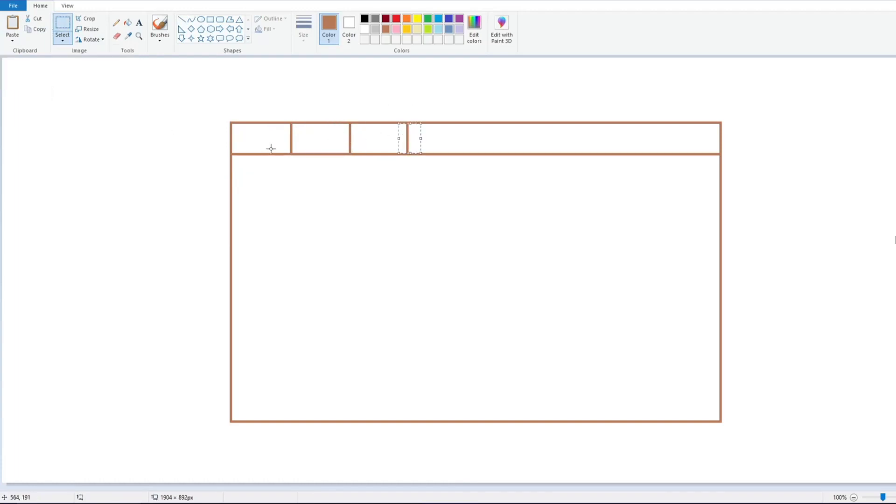
{"action": "left_click", "coordinate": [13, 26]}
{"action": "left_click_drag", "start_coordinate": [13, 74], "coordinate": [455, 144]}
{"action": "left_click_drag", "start_coordinate": [13, 71], "coordinate": [536, 134]}
{"action": "left_click", "coordinate": [13, 26]}
{"action": "left_click_drag", "start_coordinate": [14, 72], "coordinate": [610, 139]}
{"action": "left_click", "coordinate": [13, 25]}
{"action": "left_click_drag", "start_coordinate": [13, 72], "coordinate": [658, 149]}
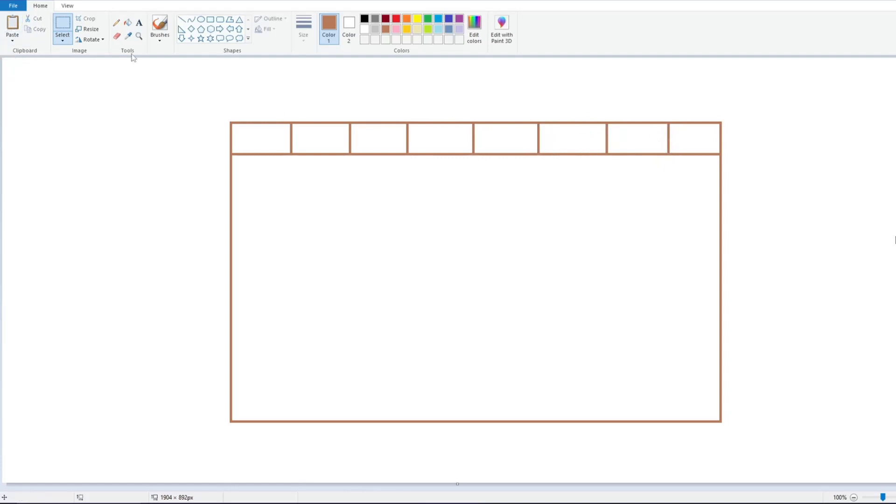
Draw two horizontal lines across the wall below the top course to form new brick rows
{"action": "left_click", "coordinate": [185, 21]}
{"action": "left_click_drag", "start_coordinate": [233, 192], "coordinate": [719, 191]}
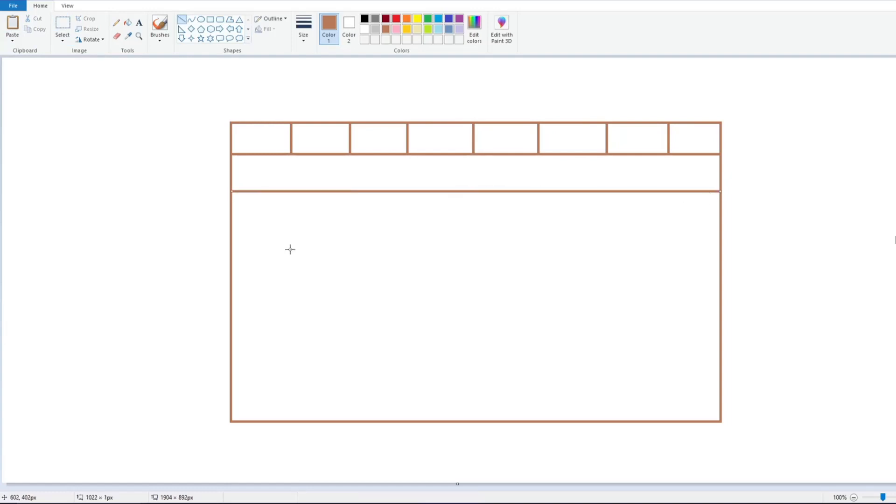
{"action": "left_click_drag", "start_coordinate": [404, 196], "coordinate": [404, 194]}
{"action": "left_click_drag", "start_coordinate": [232, 230], "coordinate": [719, 230]}
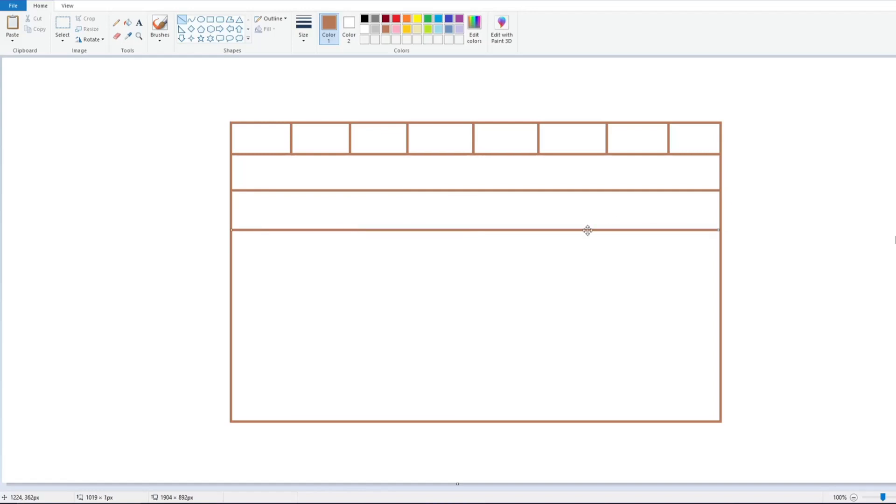
{"action": "left_click_drag", "start_coordinate": [580, 230], "coordinate": [580, 228]}
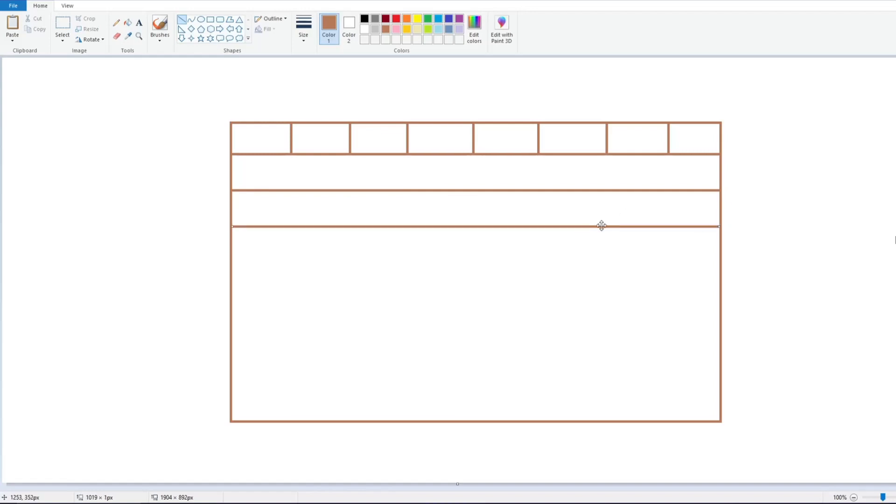
Draw four more evenly spaced horizontal lines across the wall to complete the brick courses
{"action": "left_click_drag", "start_coordinate": [232, 262], "coordinate": [720, 263]}
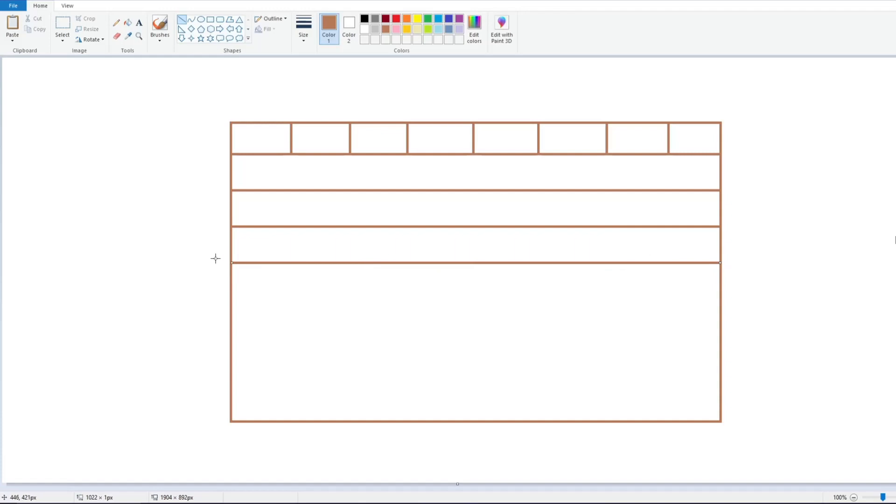
{"action": "left_click_drag", "start_coordinate": [232, 305], "coordinate": [720, 304]}
{"action": "left_click_drag", "start_coordinate": [557, 304], "coordinate": [554, 298]}
{"action": "left_click_drag", "start_coordinate": [229, 328], "coordinate": [718, 335]}
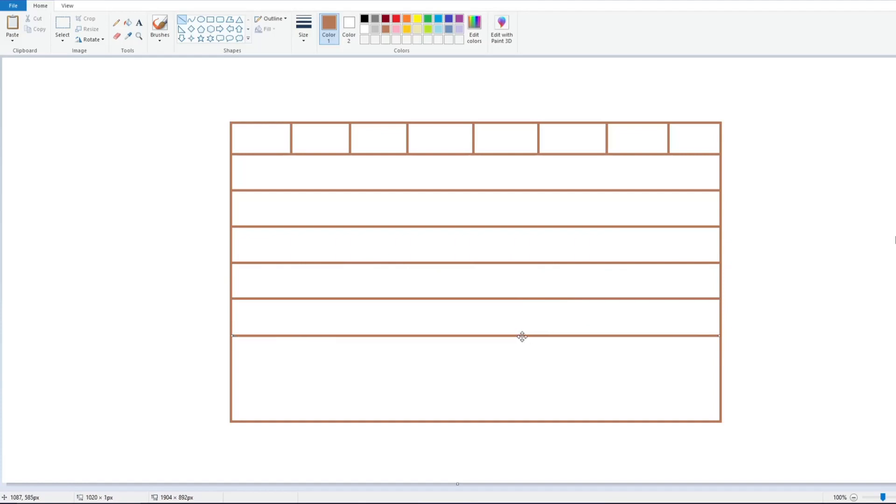
{"action": "left_click", "coordinate": [190, 370]}
{"action": "left_click_drag", "start_coordinate": [232, 378], "coordinate": [721, 378]}
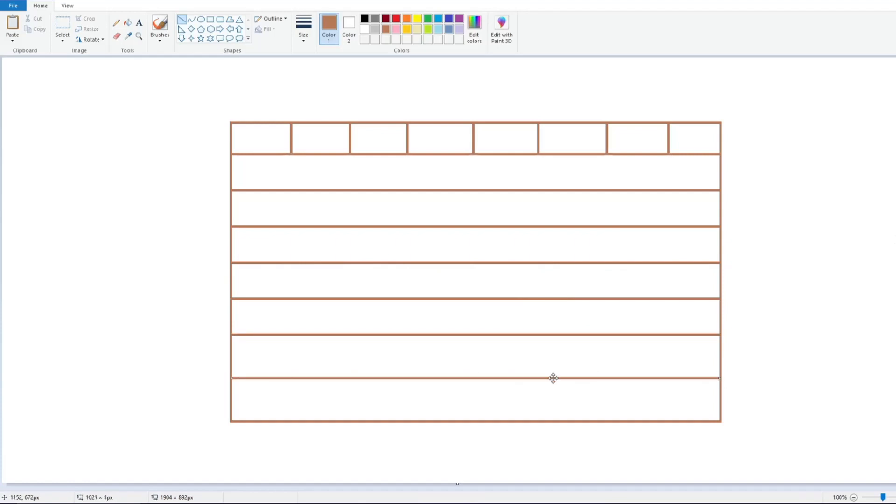
{"action": "left_click_drag", "start_coordinate": [552, 378], "coordinate": [552, 373]}
Raise the wall's bottom edge so the lowest course matches the height of the others
{"action": "left_click", "coordinate": [63, 23]}
{"action": "left_click_drag", "start_coordinate": [224, 413], "coordinate": [730, 448]}
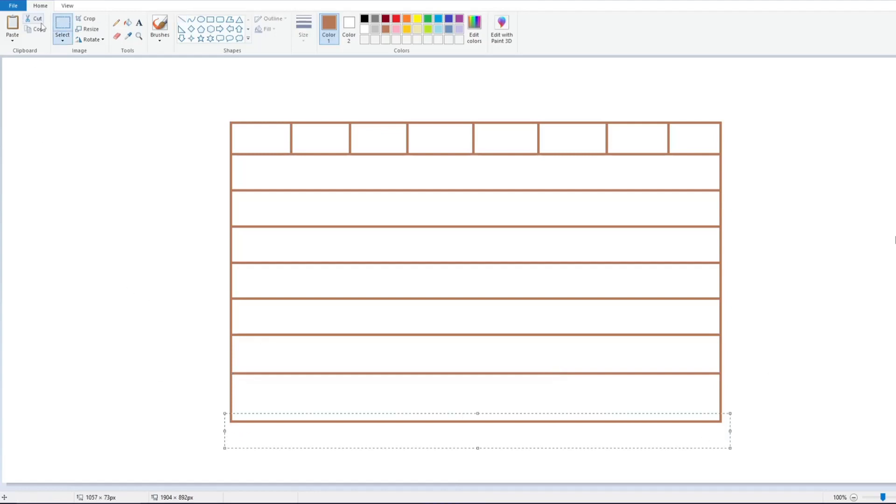
{"action": "left_click_drag", "start_coordinate": [323, 436], "coordinate": [293, 110]}
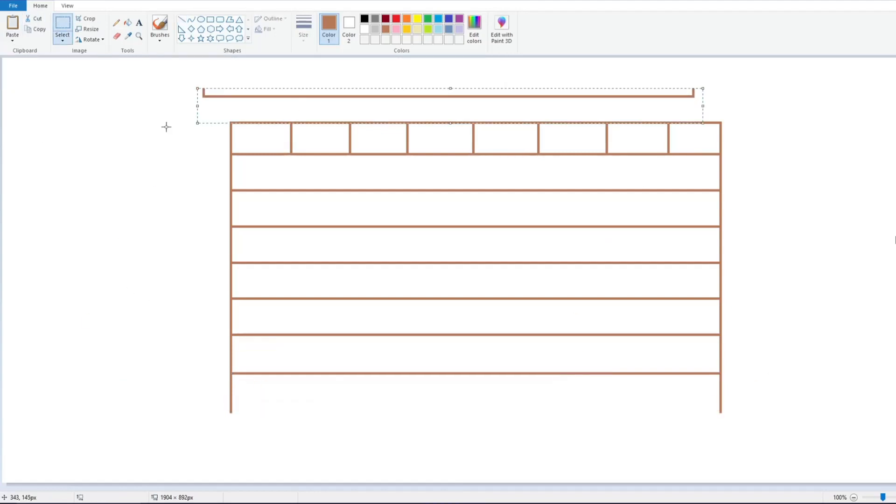
{"action": "left_click_drag", "start_coordinate": [208, 406], "coordinate": [730, 444]}
{"action": "right_click", "coordinate": [282, 430]}
{"action": "left_click", "coordinate": [308, 389]}
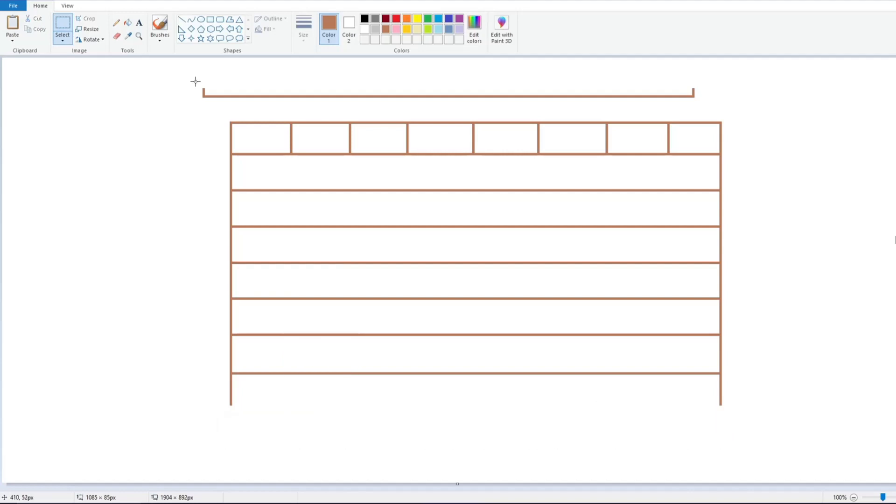
{"action": "left_click_drag", "start_coordinate": [183, 75], "coordinate": [703, 111]}
{"action": "left_click_drag", "start_coordinate": [526, 84], "coordinate": [554, 396]}
Draw a brick-sized rectangle in the second course, aligned with the course's top line
{"action": "left_click", "coordinate": [181, 19]}
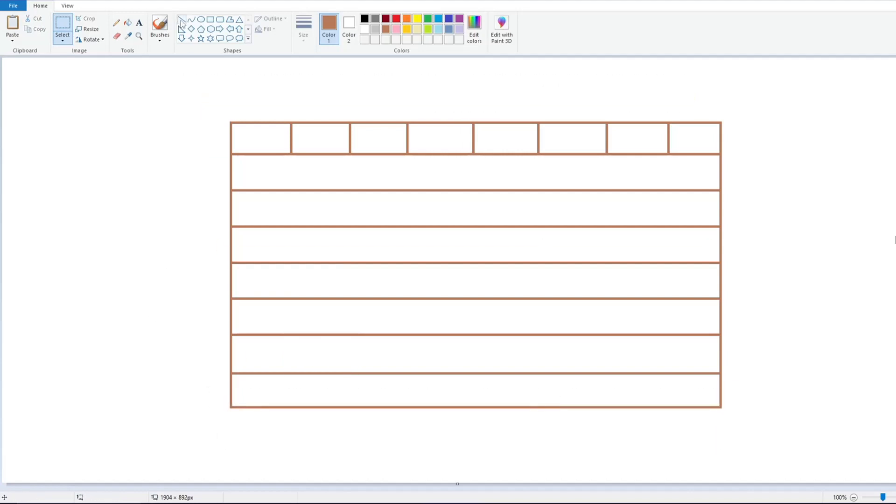
{"action": "left_click", "coordinate": [210, 19]}
{"action": "mouse_move", "coordinate": [261, 162]}
{"action": "left_mouse_down"}
{"action": "mouse_move", "coordinate": [274, 186]}
{"action": "mouse_move", "coordinate": [317, 190]}
{"action": "left_mouse_up"}
{"action": "left_click_drag", "start_coordinate": [293, 162], "coordinate": [293, 154]}
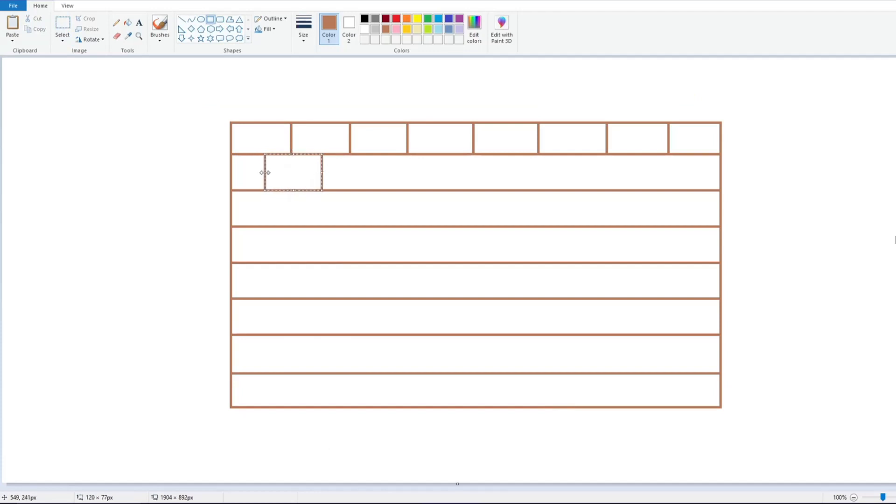
Copy the brick and paste copies across the second course, staggered against the joints of the top course
{"action": "left_click", "coordinate": [62, 24]}
{"action": "left_click_drag", "start_coordinate": [248, 152], "coordinate": [328, 191]}
{"action": "key", "text": "ctrl+c"}
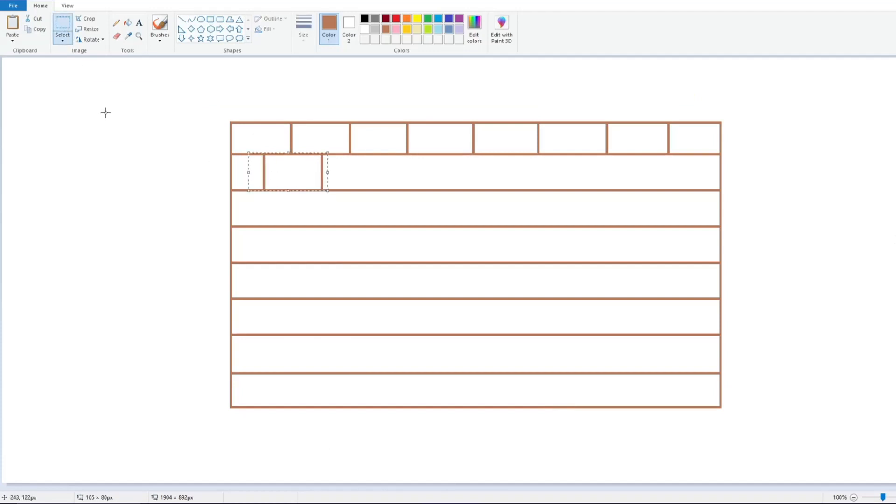
{"action": "key", "text": "ctrl+v"}
{"action": "left_click_drag", "start_coordinate": [32, 76], "coordinate": [398, 176]}
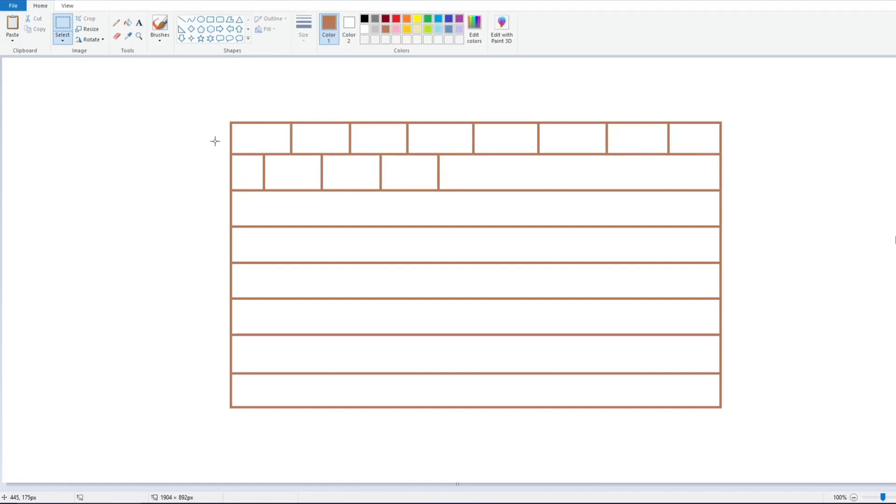
{"action": "key", "text": "ctrl+v"}
{"action": "left_click_drag", "start_coordinate": [23, 74], "coordinate": [522, 167]}
{"action": "left_click", "coordinate": [161, 136]}
{"action": "key", "text": "ctrl+v"}
{"action": "left_click_drag", "start_coordinate": [27, 70], "coordinate": [650, 164]}
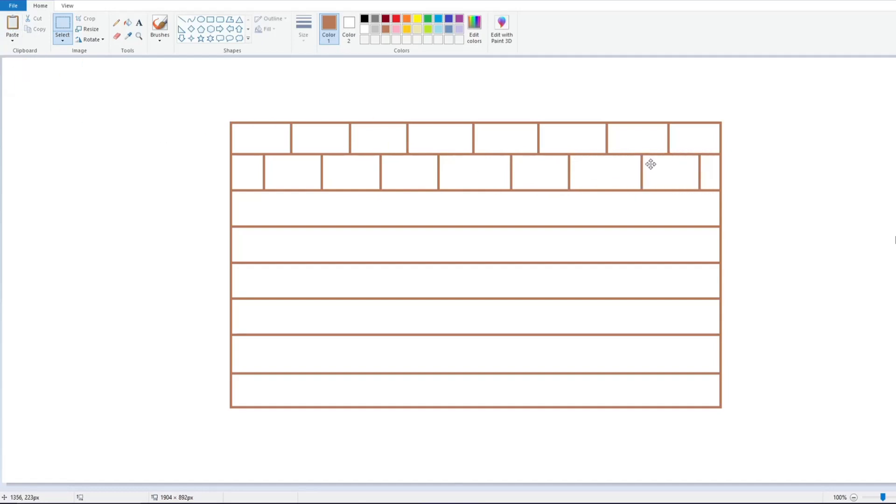
Paste brick copies into the third course, staggered against the second course
{"action": "left_click", "coordinate": [16, 26]}
{"action": "left_click_drag", "start_coordinate": [29, 74], "coordinate": [58, 114]}
{"action": "left_click", "coordinate": [116, 36]}
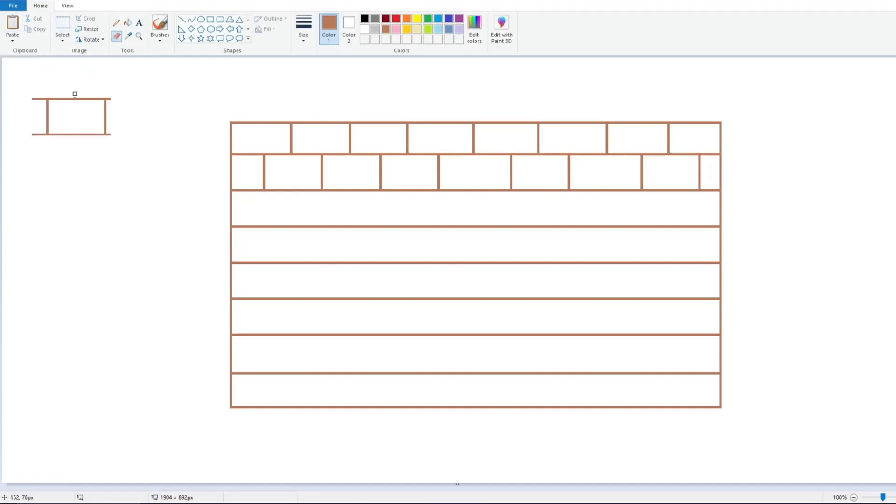
{"action": "left_click", "coordinate": [62, 23]}
{"action": "left_click_drag", "start_coordinate": [24, 88], "coordinate": [128, 157]}
{"action": "left_click_drag", "start_coordinate": [86, 120], "coordinate": [334, 211]}
{"action": "left_click", "coordinate": [202, 194]}
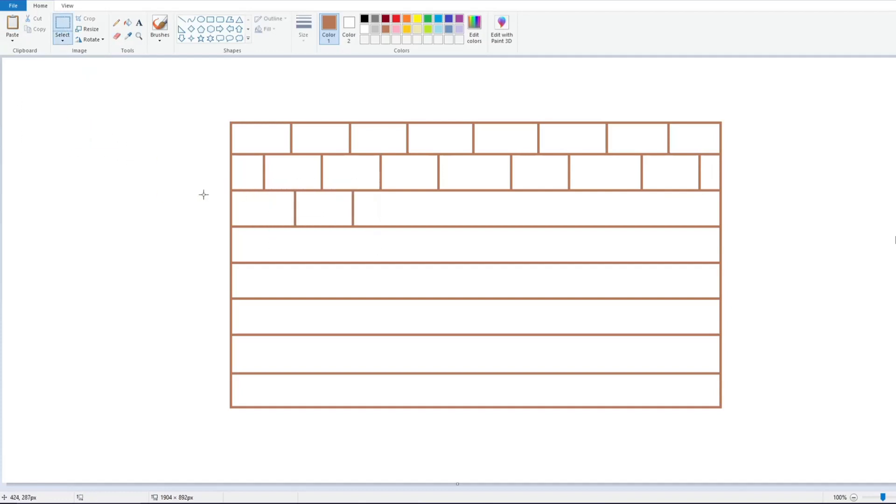
{"action": "left_click", "coordinate": [12, 26]}
{"action": "left_click_drag", "start_coordinate": [37, 77], "coordinate": [422, 202]}
{"action": "left_click", "coordinate": [13, 26]}
{"action": "left_click_drag", "start_coordinate": [40, 79], "coordinate": [557, 211]}
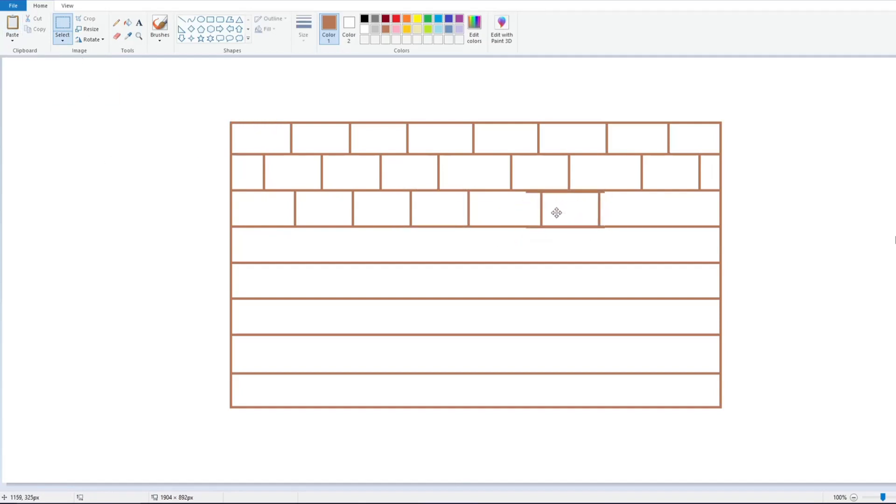
Paste a brick section, delete its stray line fragments, and move the remaining single brick to the third course's right end
{"action": "left_click", "coordinate": [8, 26]}
{"action": "mouse_move", "coordinate": [40, 78]}
{"action": "left_mouse_down"}
{"action": "mouse_move", "coordinate": [696, 220]}
{"action": "mouse_move", "coordinate": [684, 212]}
{"action": "mouse_move", "coordinate": [703, 213]}
{"action": "mouse_move", "coordinate": [148, 185]}
{"action": "left_mouse_up"}
{"action": "left_click_drag", "start_coordinate": [71, 150], "coordinate": [112, 224]}
{"action": "right_click", "coordinate": [84, 162]}
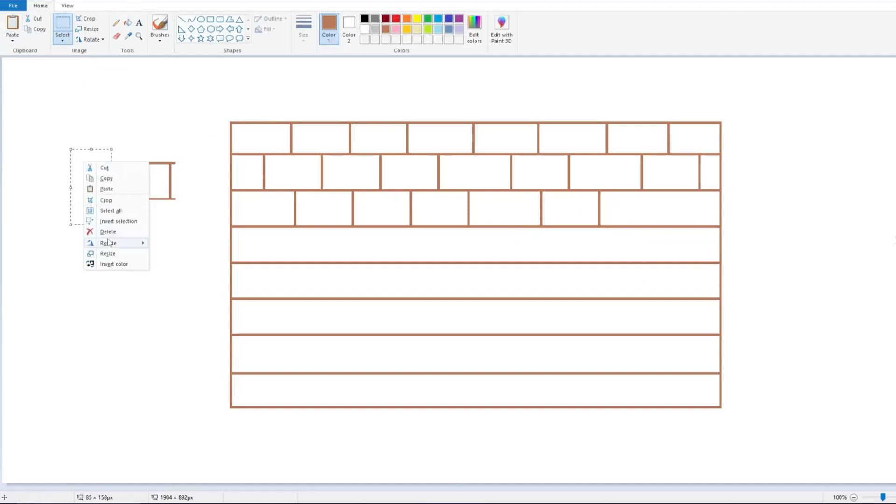
{"action": "left_click", "coordinate": [108, 231]}
{"action": "left_click", "coordinate": [117, 36]}
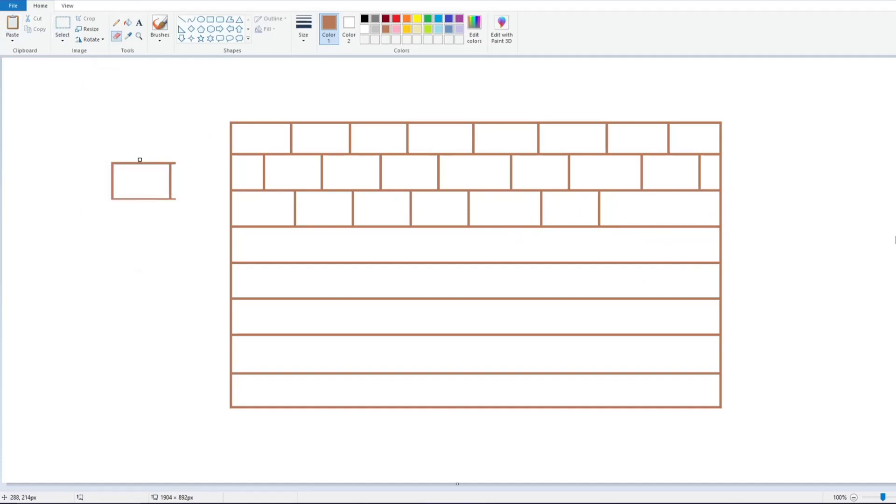
{"action": "left_click", "coordinate": [62, 23]}
{"action": "left_click_drag", "start_coordinate": [173, 156], "coordinate": [178, 206]}
{"action": "right_click", "coordinate": [174, 186]}
{"action": "left_click", "coordinate": [201, 262]}
{"action": "left_click_drag", "start_coordinate": [75, 135], "coordinate": [196, 261]}
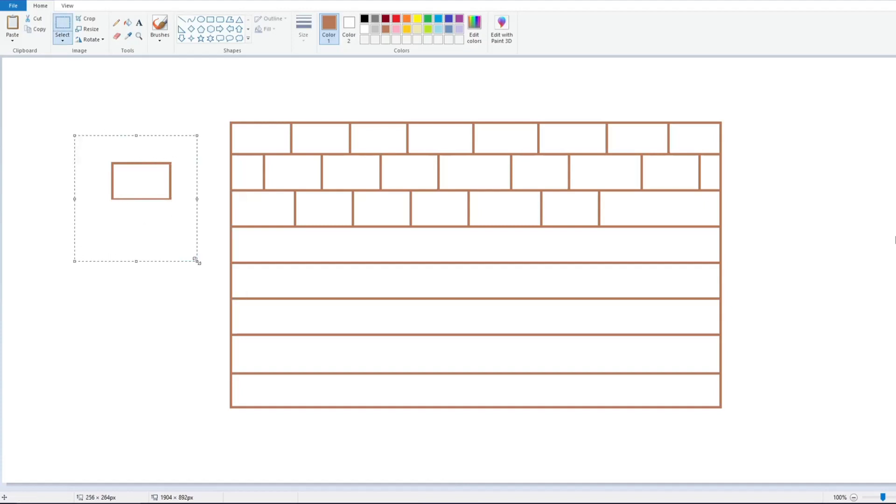
{"action": "left_click_drag", "start_coordinate": [117, 196], "coordinate": [667, 224]}
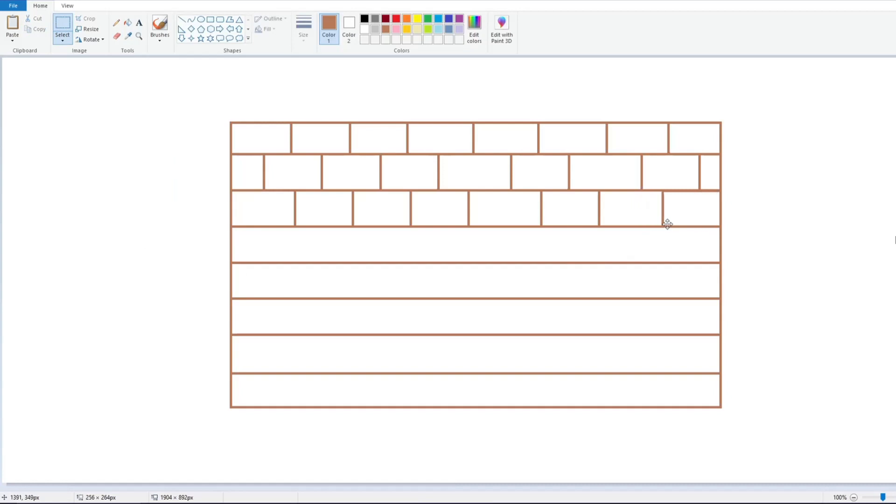
Paste brick copies along the fourth course from right to left to fill it
{"action": "key", "text": "ctrl+v"}
{"action": "left_click_drag", "start_coordinate": [72, 126], "coordinate": [666, 258]}
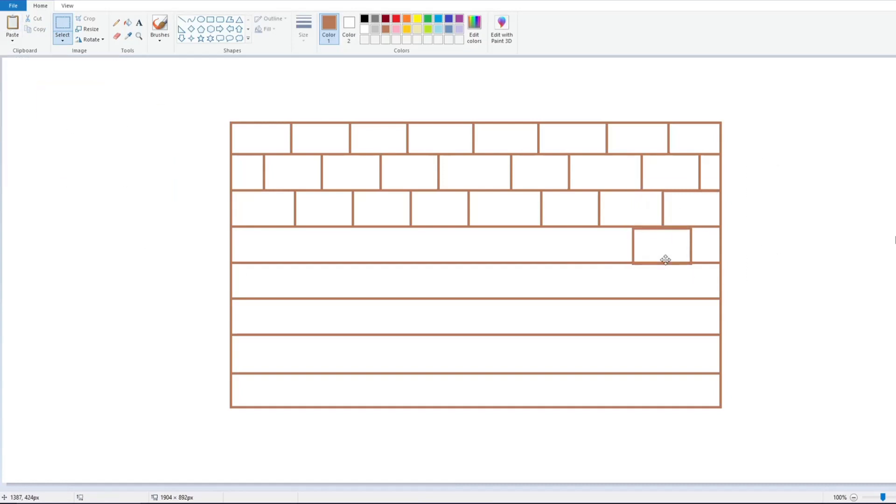
{"action": "key", "text": "ctrl+v"}
{"action": "left_click_drag", "start_coordinate": [69, 81], "coordinate": [526, 234]}
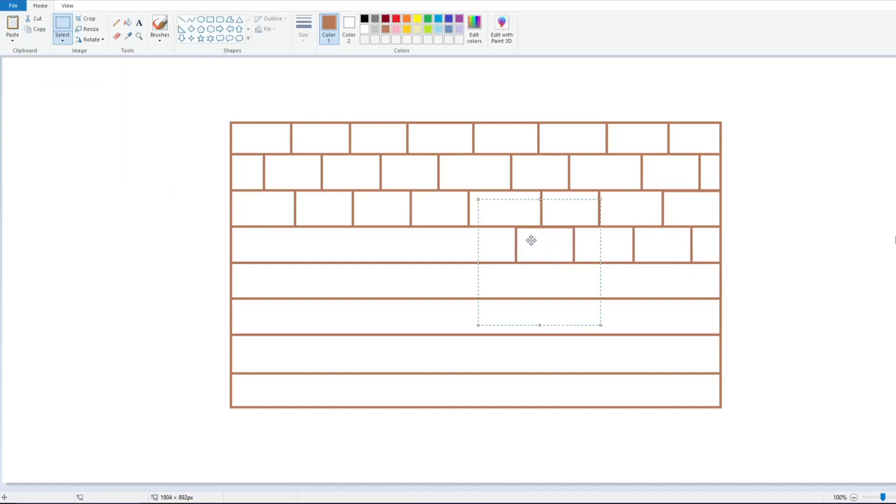
{"action": "key", "text": "ctrl+v"}
{"action": "left_click_drag", "start_coordinate": [35, 97], "coordinate": [390, 238]}
{"action": "key", "text": "ctrl+v"}
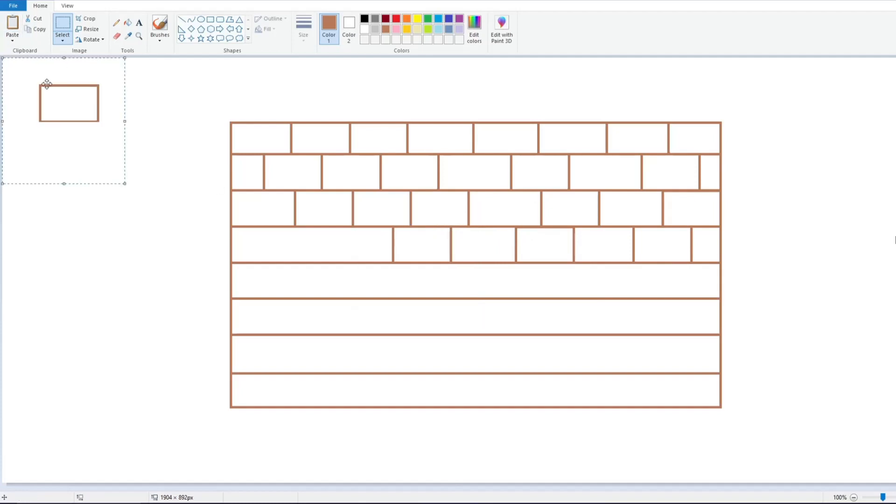
{"action": "left_click_drag", "start_coordinate": [57, 97], "coordinate": [295, 238]}
{"action": "key", "text": "ctrl+v"}
{"action": "left_click_drag", "start_coordinate": [96, 110], "coordinate": [276, 266]}
Paste more brick copies into the fifth and sixth courses
{"action": "left_click", "coordinate": [12, 23]}
{"action": "left_click_drag", "start_coordinate": [65, 90], "coordinate": [618, 320]}
{"action": "left_click", "coordinate": [13, 23]}
{"action": "left_click", "coordinate": [13, 24]}
{"action": "left_click", "coordinate": [13, 24]}
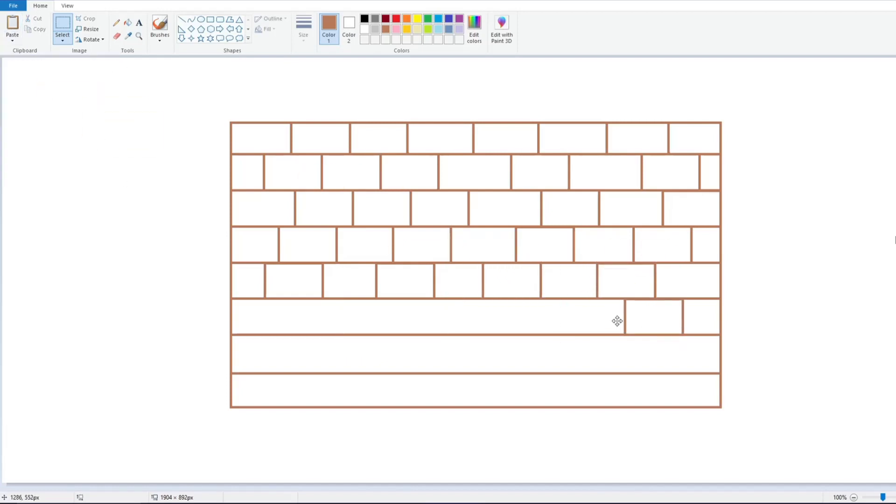
{"action": "left_click", "coordinate": [13, 23]}
{"action": "left_click_drag", "start_coordinate": [57, 91], "coordinate": [524, 304]}
Paste and nudge further brick copies to complete the sixth course
{"action": "left_click", "coordinate": [13, 23]}
{"action": "left_click_drag", "start_coordinate": [57, 116], "coordinate": [412, 323]}
{"action": "left_click", "coordinate": [12, 23]}
{"action": "left_click_drag", "start_coordinate": [48, 107], "coordinate": [298, 360]}
{"action": "left_click_drag", "start_coordinate": [283, 433], "coordinate": [284, 435]}
{"action": "left_click_drag", "start_coordinate": [286, 386], "coordinate": [286, 387]}
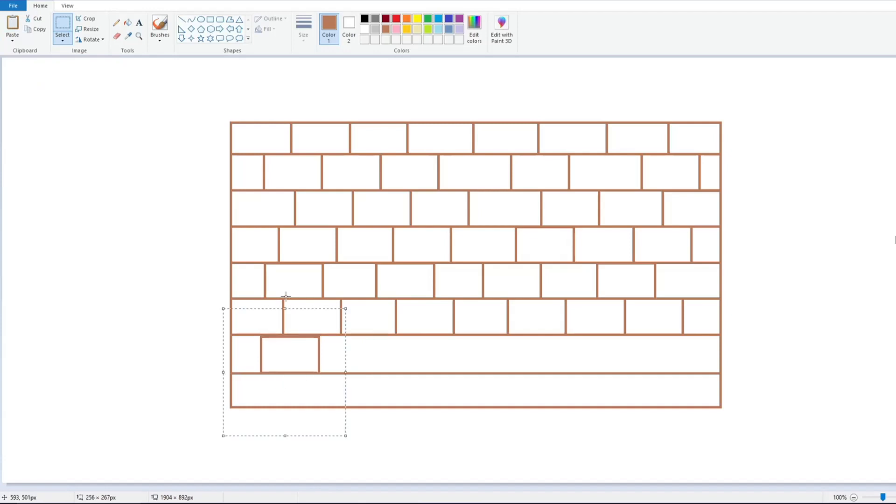
Position a brick at the start of the seventh course, copy it, and paste copies along that course
{"action": "left_click_drag", "start_coordinate": [286, 297], "coordinate": [286, 306]}
{"action": "mouse_move", "coordinate": [289, 360]}
{"action": "left_mouse_down"}
{"action": "mouse_move", "coordinate": [272, 362]}
{"action": "mouse_move", "coordinate": [279, 365]}
{"action": "left_mouse_up"}
{"action": "left_click_drag", "start_coordinate": [272, 435], "coordinate": [276, 441]}
{"action": "key", "text": "ctrl+c"}
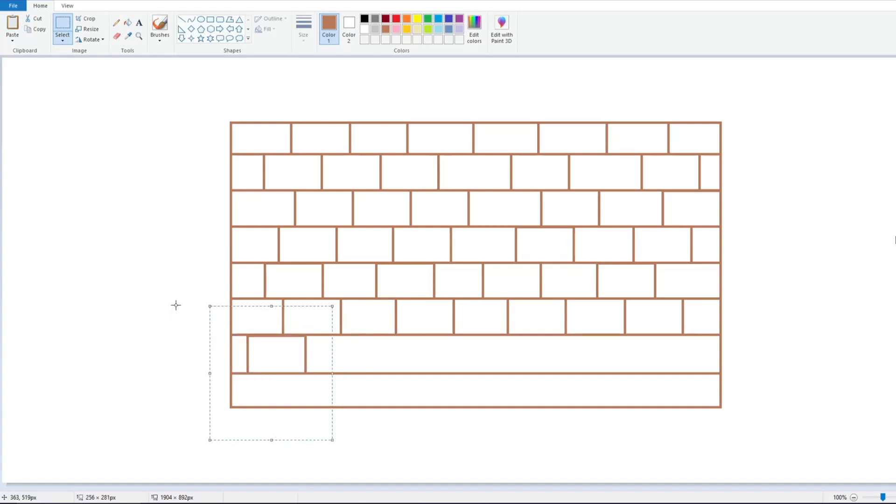
{"action": "key", "text": "ctrl+v"}
{"action": "left_click_drag", "start_coordinate": [60, 94], "coordinate": [389, 344]}
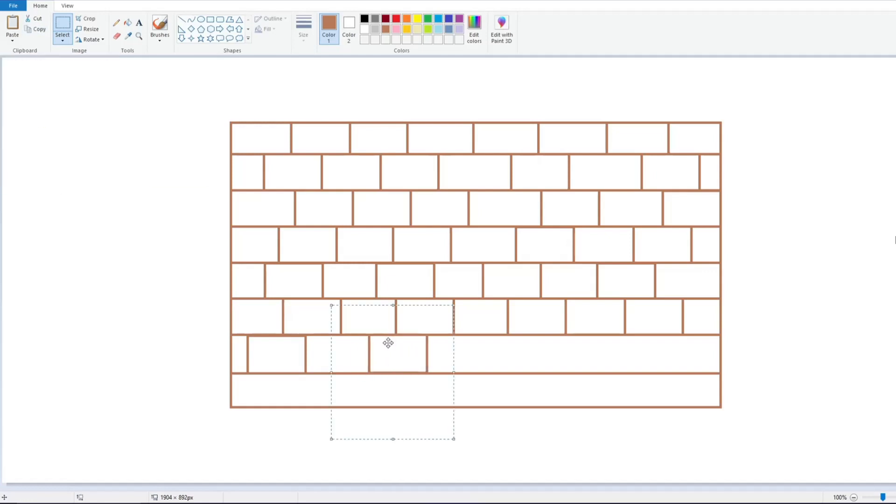
{"action": "left_click", "coordinate": [12, 26]}
{"action": "left_click_drag", "start_coordinate": [40, 108], "coordinate": [484, 356]}
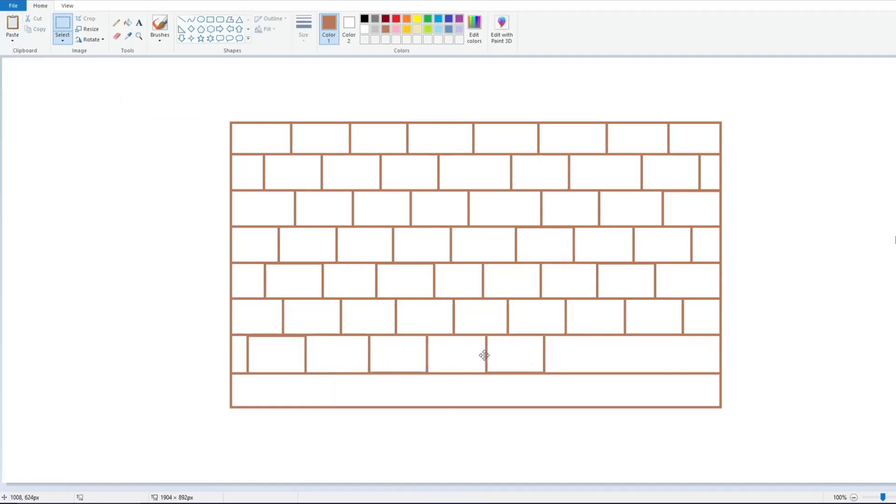
{"action": "left_click", "coordinate": [12, 26]}
{"action": "left_click_drag", "start_coordinate": [38, 78], "coordinate": [584, 324]}
Paste brick copies along the bottom course, nudging them into line to finish the wall
{"action": "left_click", "coordinate": [13, 26]}
{"action": "left_click_drag", "start_coordinate": [44, 97], "coordinate": [319, 369]}
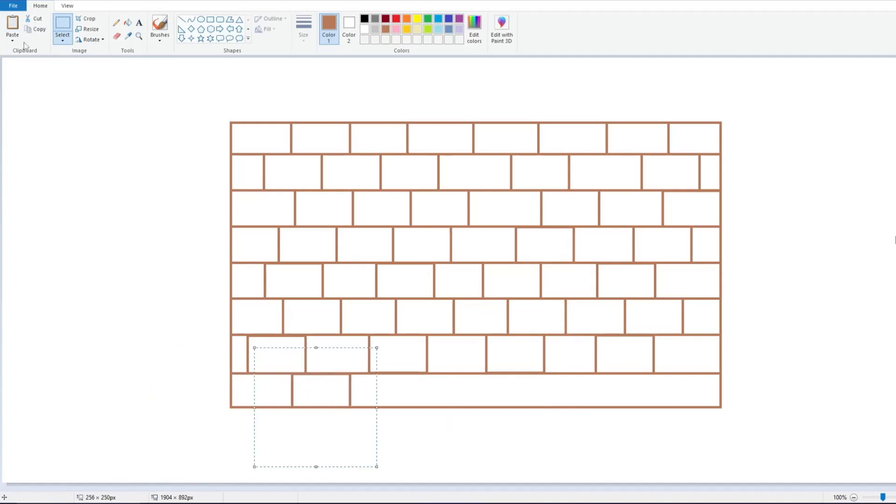
{"action": "left_click", "coordinate": [12, 23]}
{"action": "left_click_drag", "start_coordinate": [68, 107], "coordinate": [426, 402]}
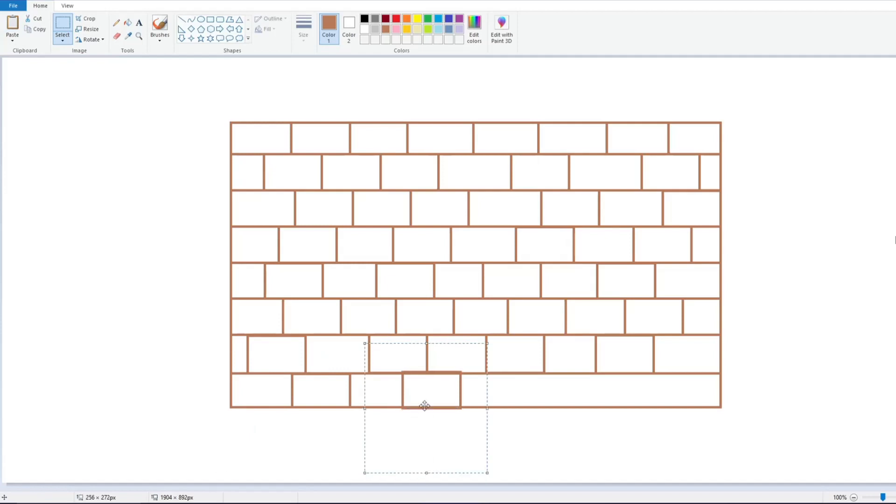
{"action": "left_click_drag", "start_coordinate": [427, 472], "coordinate": [427, 468]}
{"action": "left_click_drag", "start_coordinate": [428, 419], "coordinate": [430, 421]}
{"action": "left_click_drag", "start_coordinate": [428, 470], "coordinate": [428, 466]}
{"action": "left_click_drag", "start_coordinate": [428, 426], "coordinate": [426, 425]}
{"action": "left_click", "coordinate": [12, 23]}
{"action": "left_click_drag", "start_coordinate": [62, 128], "coordinate": [510, 410]}
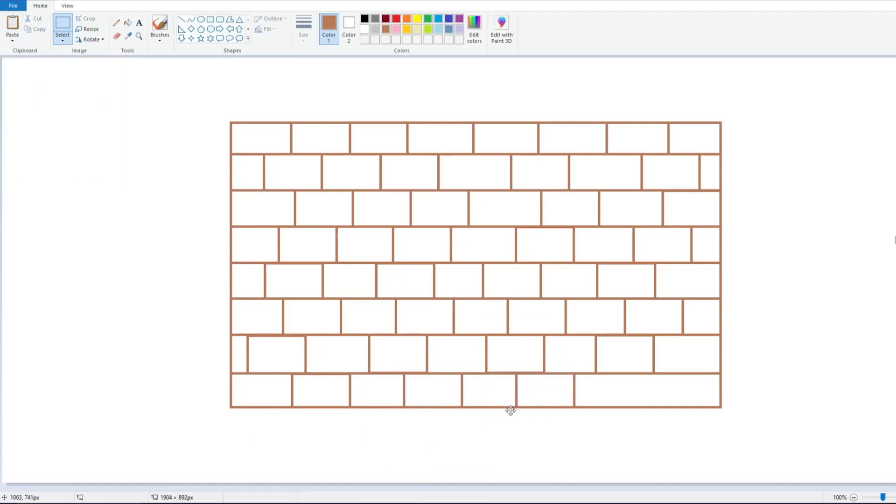
Paste one more brick copy and move it into the last gap of the bottom course
{"action": "left_click", "coordinate": [13, 24]}
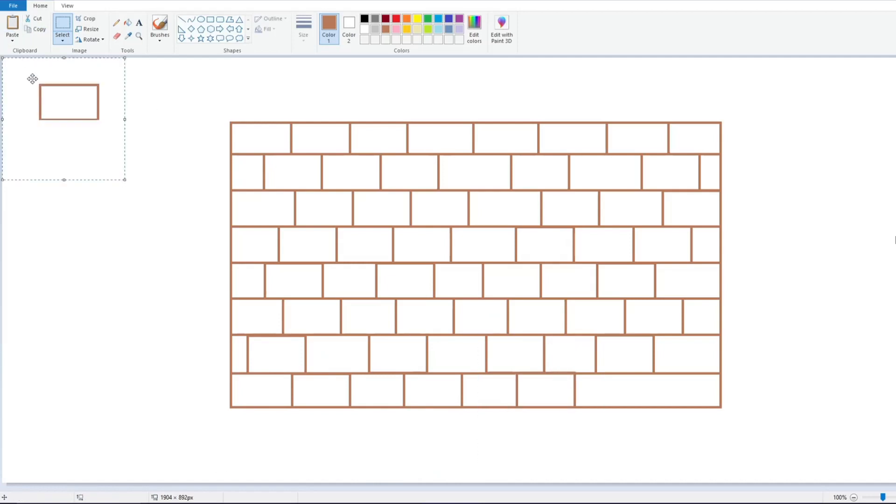
{"action": "left_click_drag", "start_coordinate": [33, 110], "coordinate": [621, 401]}
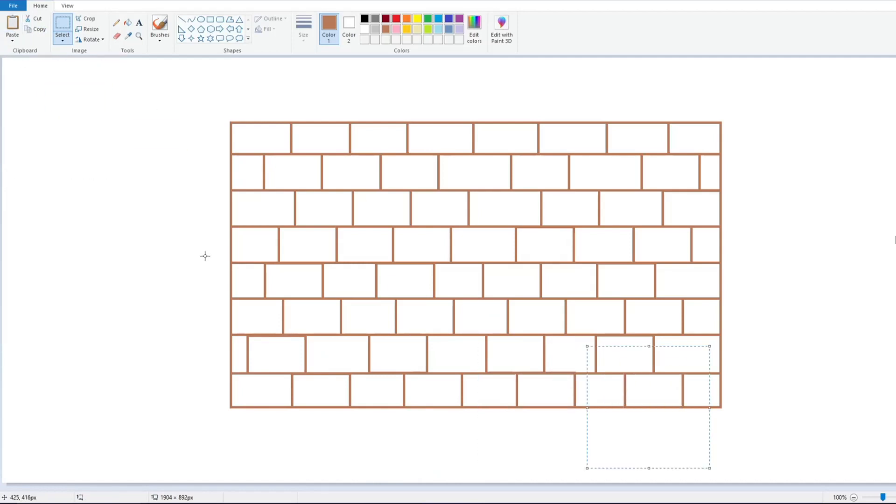
With the Line tool, draw the slanted top edge running above the wall for a 3D look
{"action": "left_click", "coordinate": [182, 19]}
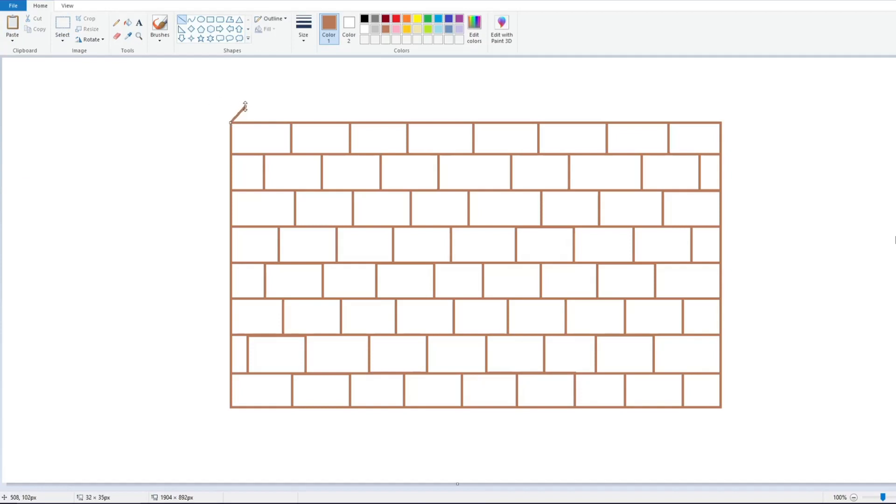
{"action": "left_click_drag", "start_coordinate": [246, 107], "coordinate": [724, 107]}
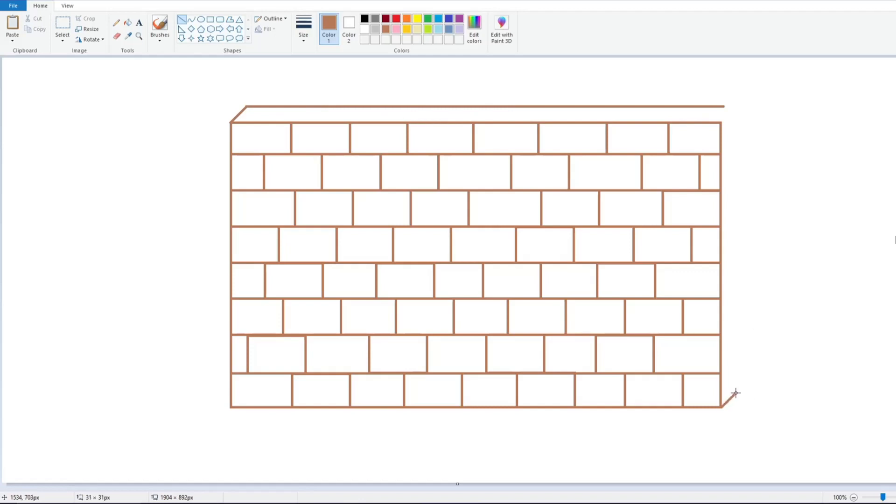
Draw the wall's right side face with a vertical back edge and diagonal corners, closing the top edge
{"action": "left_click_drag", "start_coordinate": [738, 392], "coordinate": [737, 164]}
{"action": "key", "text": "ctrl+z"}
{"action": "left_click_drag", "start_coordinate": [736, 393], "coordinate": [736, 131]}
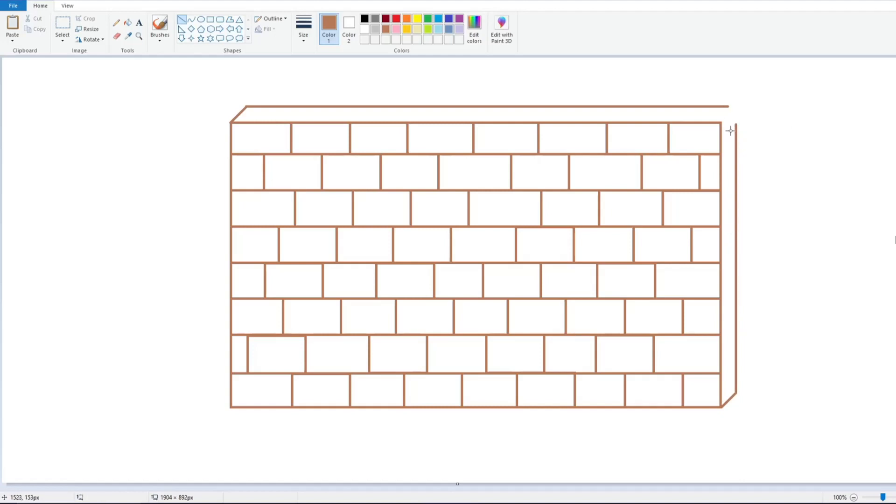
{"action": "mouse_move", "coordinate": [722, 122]}
{"action": "left_mouse_down"}
{"action": "mouse_move", "coordinate": [736, 108]}
{"action": "mouse_move", "coordinate": [736, 132]}
{"action": "left_mouse_up"}
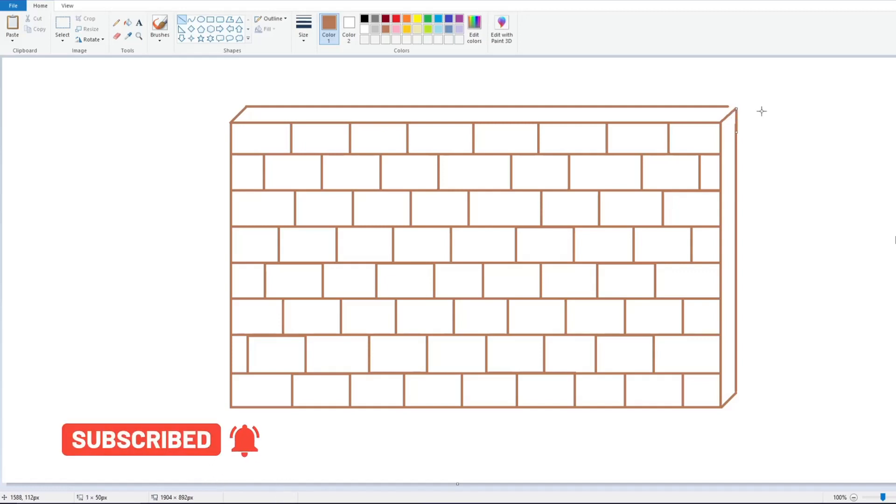
{"action": "left_click_drag", "start_coordinate": [727, 106], "coordinate": [737, 107]}
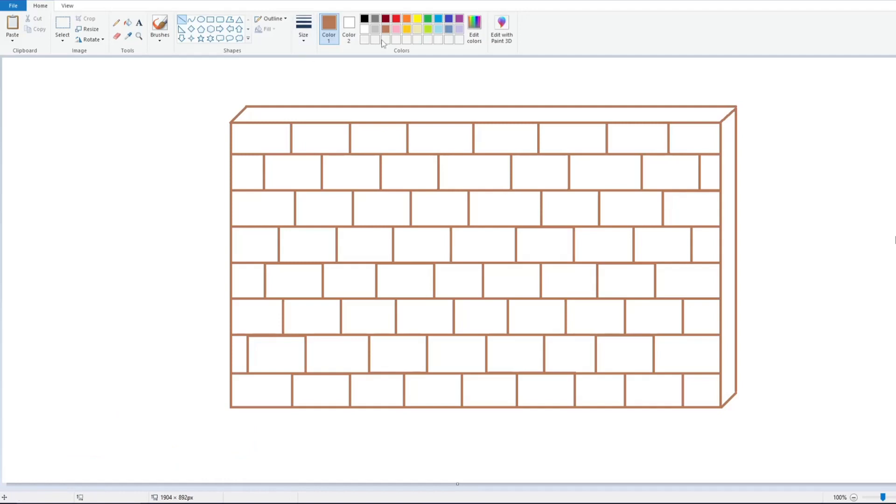
Fill every brick in all eight courses with dark red using the Fill tool
{"action": "left_click", "coordinate": [127, 23]}
{"action": "left_click", "coordinate": [260, 138]}
{"action": "left_click", "coordinate": [440, 138]}
{"action": "left_click", "coordinate": [692, 136]}
{"action": "left_click", "coordinate": [710, 172]}
{"action": "left_click", "coordinate": [448, 168]}
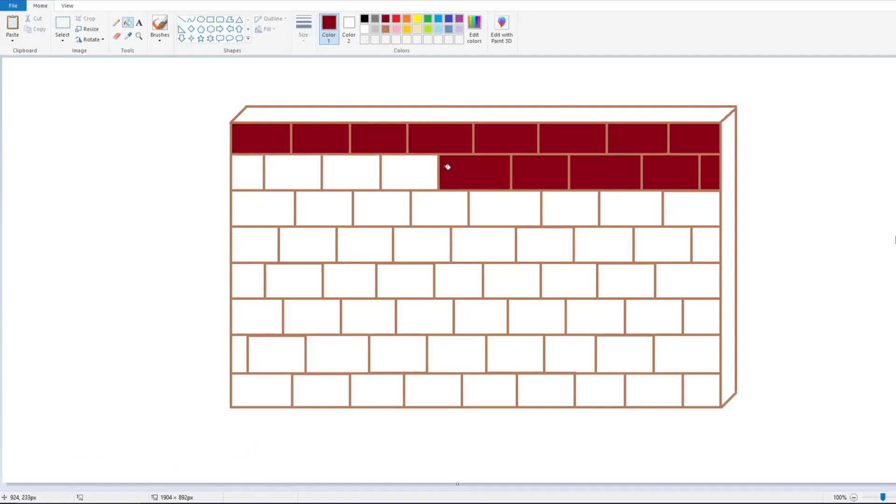
{"action": "left_click", "coordinate": [410, 172]}
{"action": "left_click", "coordinate": [247, 172]}
{"action": "left_click", "coordinate": [262, 208]}
{"action": "left_click", "coordinate": [571, 208]}
{"action": "left_click", "coordinate": [691, 208]}
{"action": "left_click", "coordinate": [705, 244]}
{"action": "left_click", "coordinate": [602, 245]}
{"action": "left_click", "coordinate": [483, 244]}
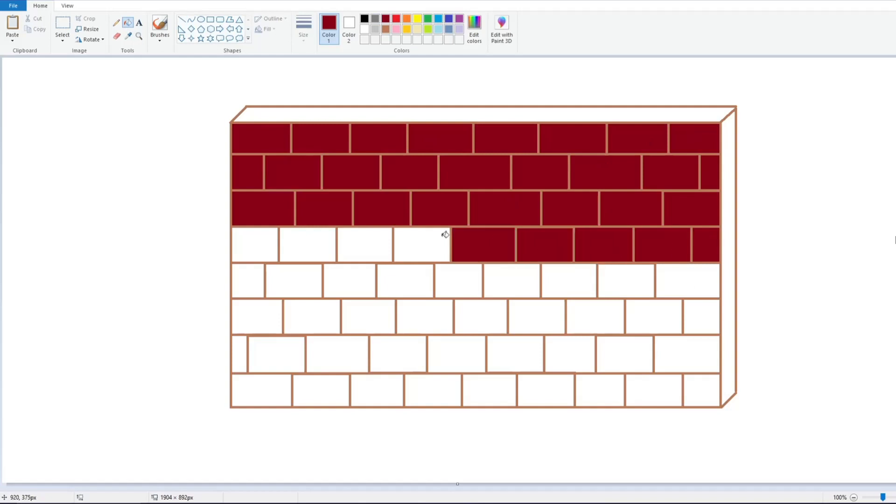
{"action": "left_click", "coordinate": [364, 244]}
{"action": "left_click", "coordinate": [271, 286]}
{"action": "left_click", "coordinate": [349, 280]}
{"action": "left_click", "coordinate": [512, 280]}
{"action": "left_click", "coordinate": [625, 280]}
{"action": "left_click", "coordinate": [700, 317]}
{"action": "left_click", "coordinate": [537, 317]}
{"action": "left_click", "coordinate": [360, 314]}
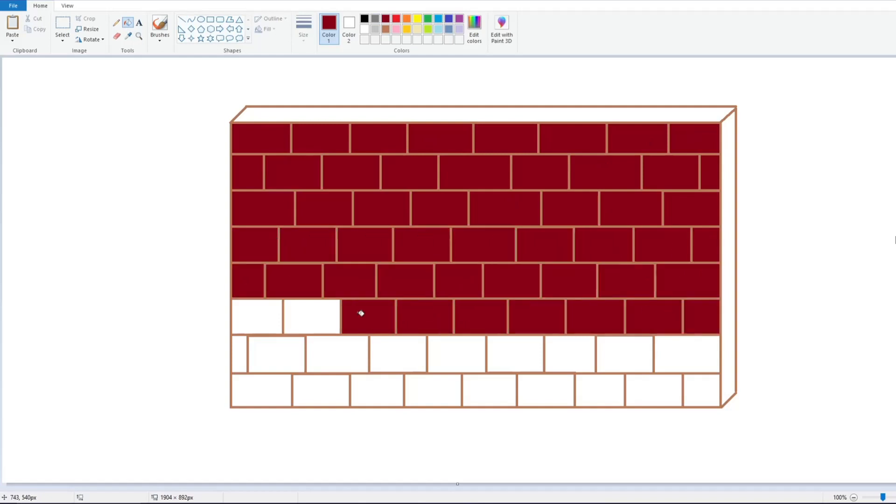
{"action": "left_click", "coordinate": [257, 317]}
{"action": "left_click", "coordinate": [277, 354]}
{"action": "left_click", "coordinate": [337, 354]}
{"action": "left_click", "coordinate": [515, 353]}
{"action": "left_click", "coordinate": [626, 353]}
{"action": "left_click", "coordinate": [700, 391]}
{"action": "left_click", "coordinate": [546, 391]}
{"action": "left_click", "coordinate": [433, 390]}
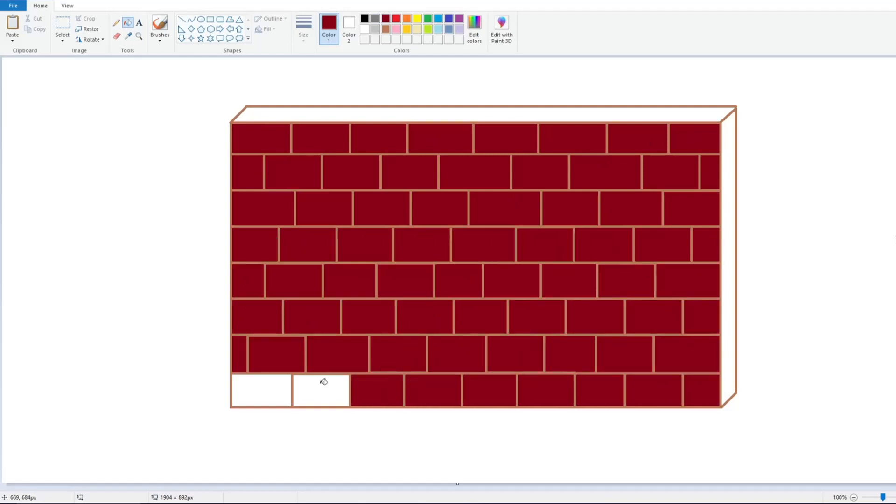
{"action": "left_click", "coordinate": [322, 390]}
{"action": "left_click", "coordinate": [262, 390]}
Fill the top face of the wall with gray and the right side face with red
{"action": "left_click", "coordinate": [376, 18]}
{"action": "left_click", "coordinate": [364, 112]}
{"action": "left_click", "coordinate": [396, 19]}
{"action": "left_click", "coordinate": [730, 207]}
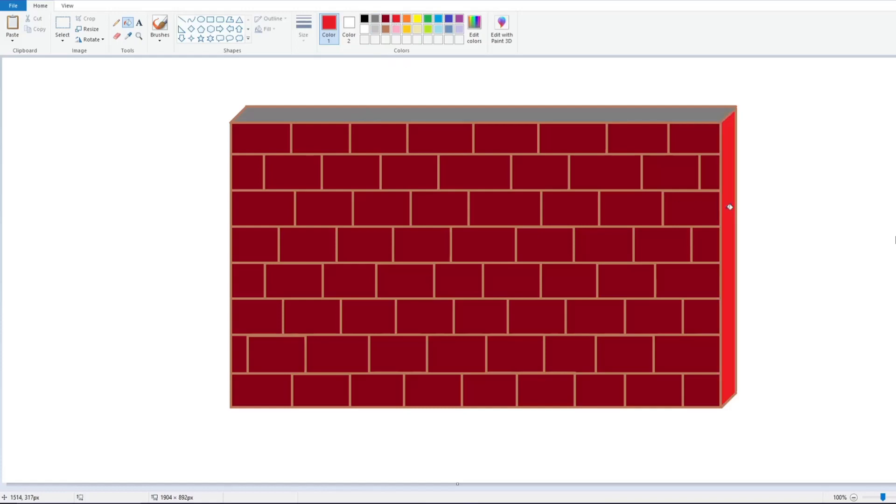
{"action": "left_click", "coordinate": [724, 207]}
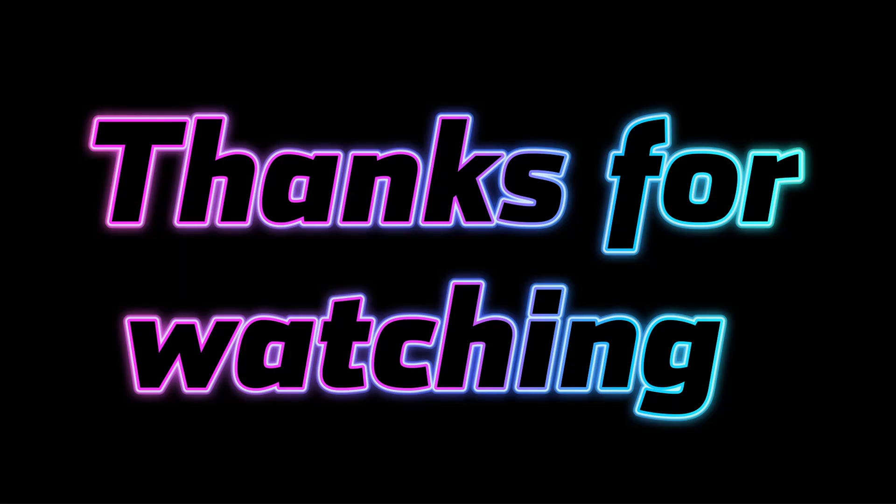